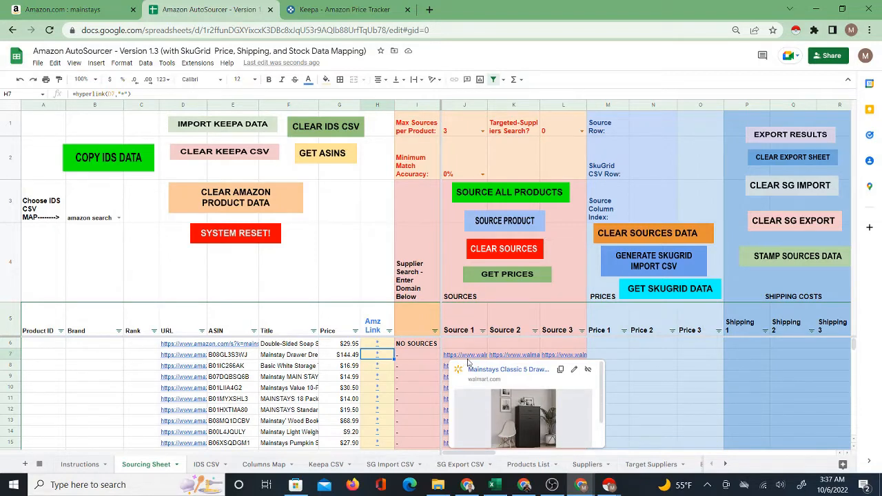
Open the Amazon listing for the Basic White Storage product in row 8.
left_click(381, 368)
left_click(481, 368)
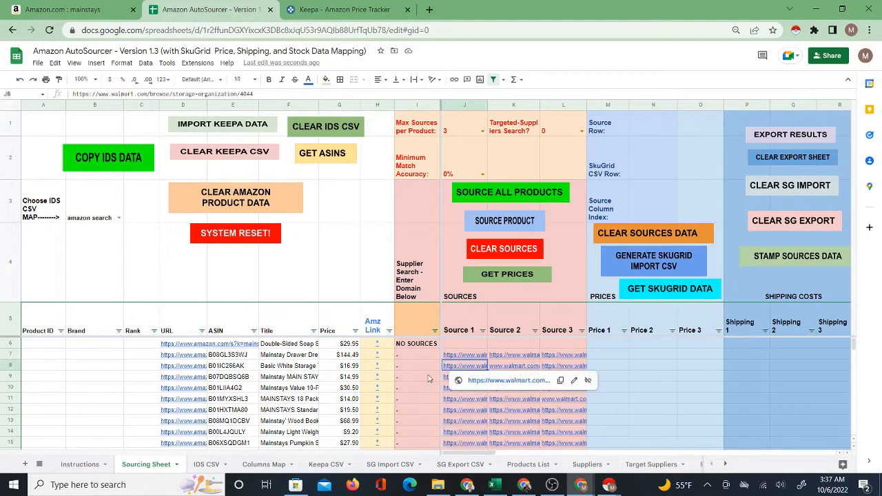
left_click(376, 370)
left_click(404, 384)
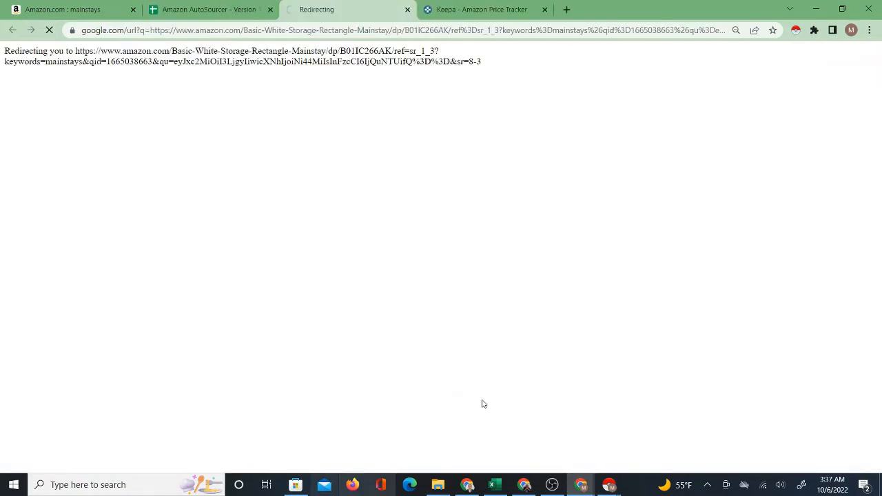
Open the row 8 Source 2 link to the Walmart Mainstays Square Mini Storage Trays and compare it with the Amazon listing.
left_click(211, 9)
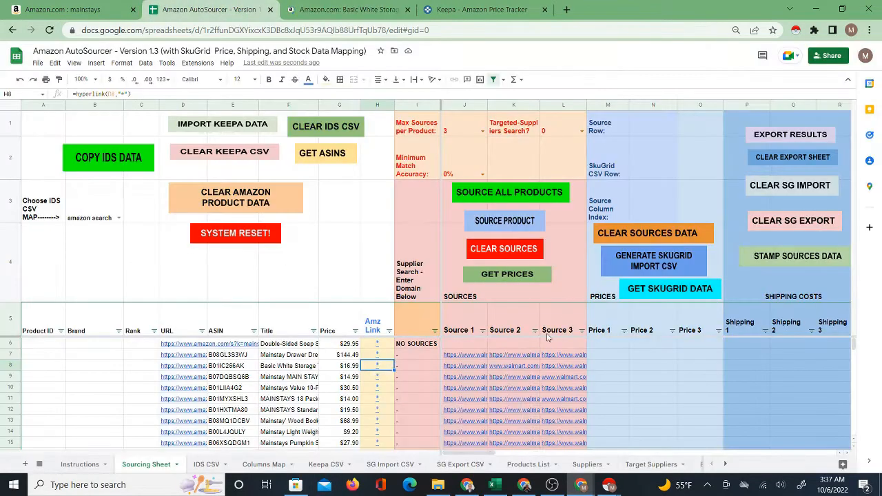
left_click(470, 368)
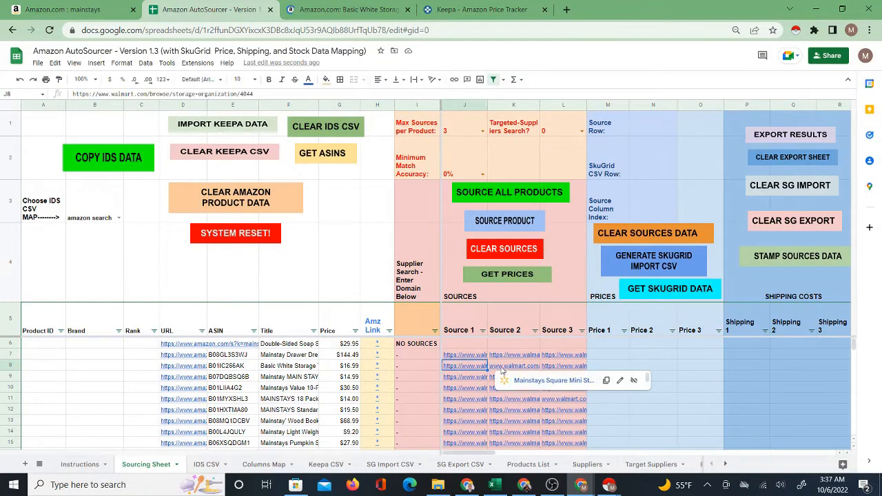
left_click(518, 381)
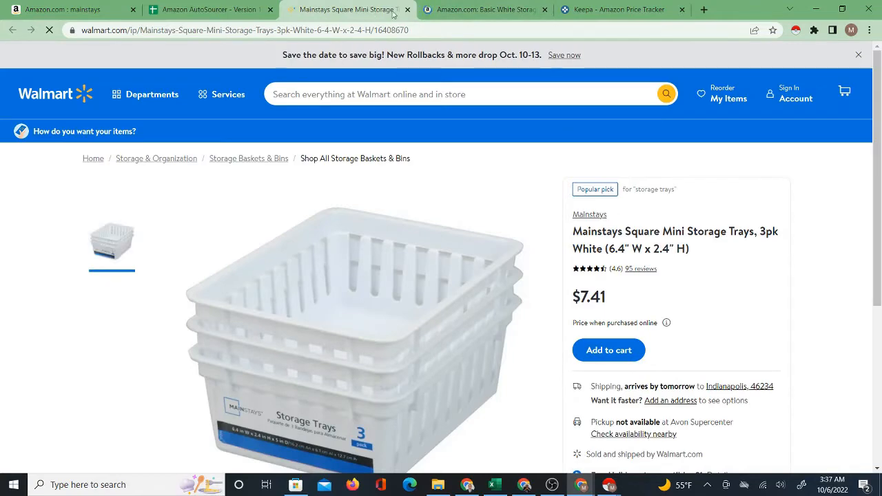
left_click(471, 10)
left_click(347, 9)
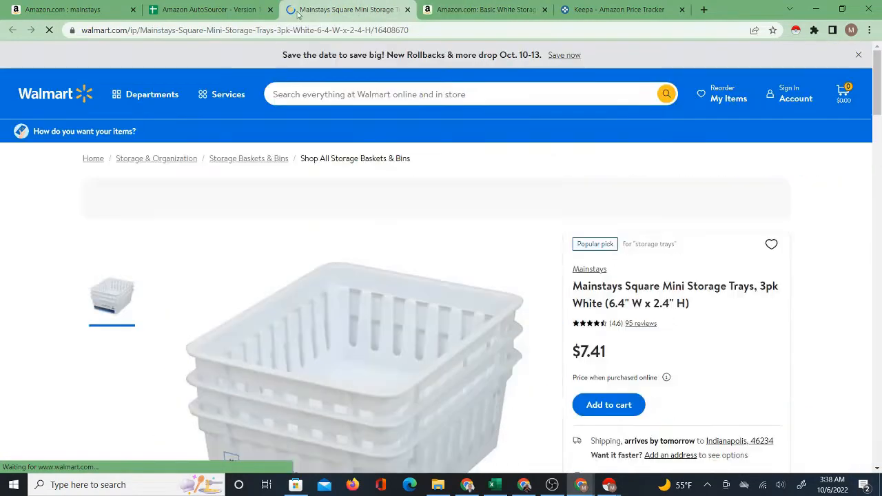
Open the Amazon listing and the Source 1 Walmart page for the drawer dresser in row 7.
left_click(238, 9)
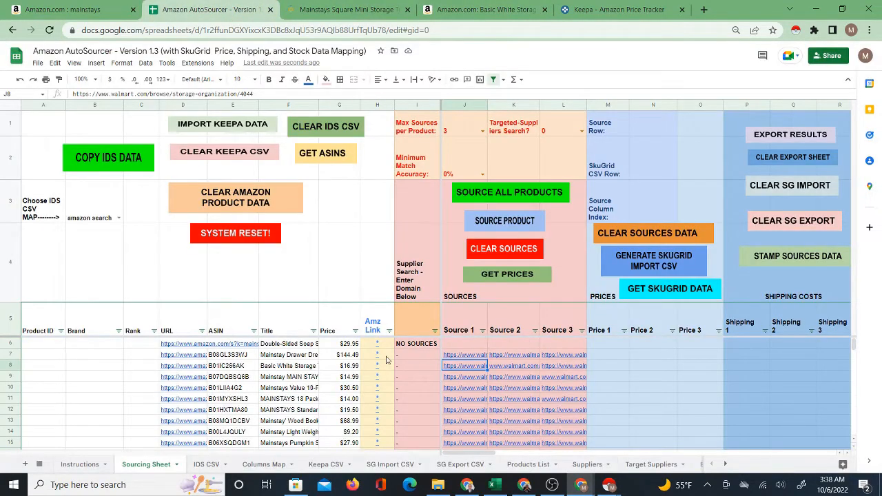
left_click(375, 356)
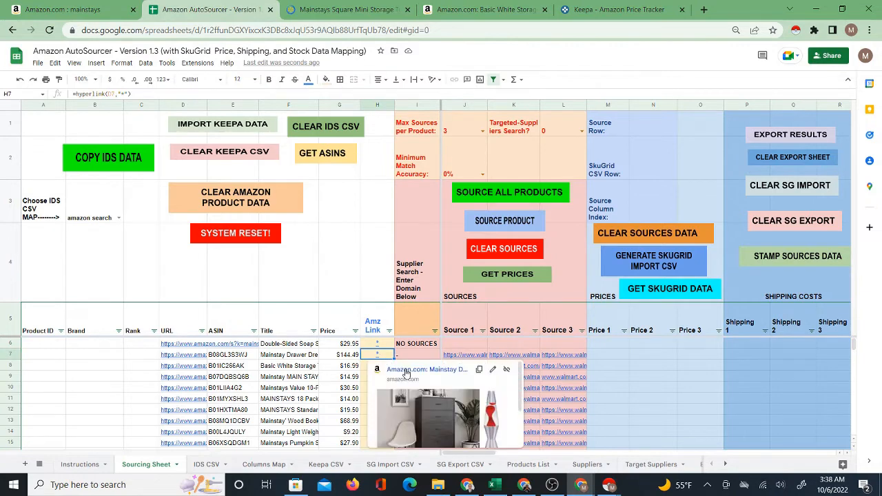
left_click(406, 368)
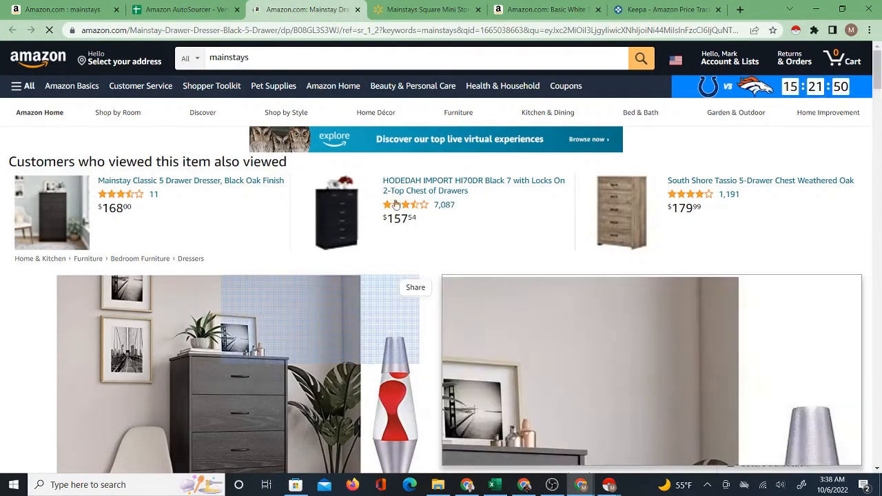
left_click(172, 11)
left_click(468, 354)
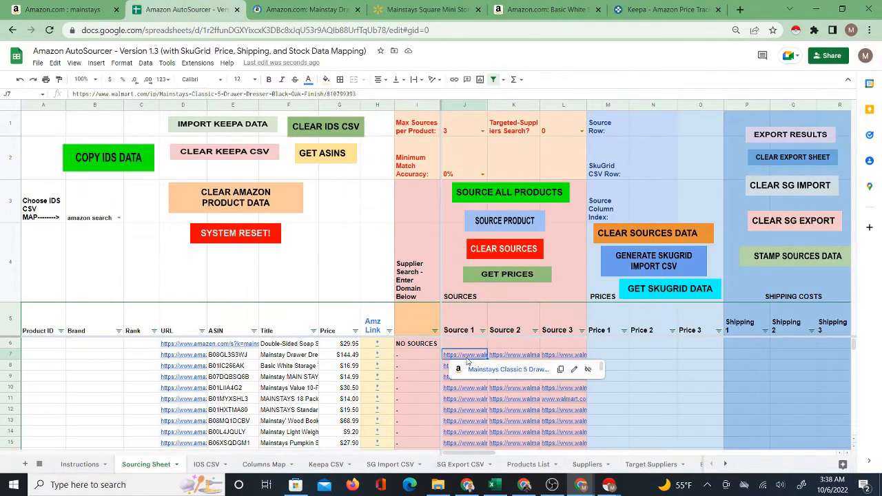
left_click(497, 365)
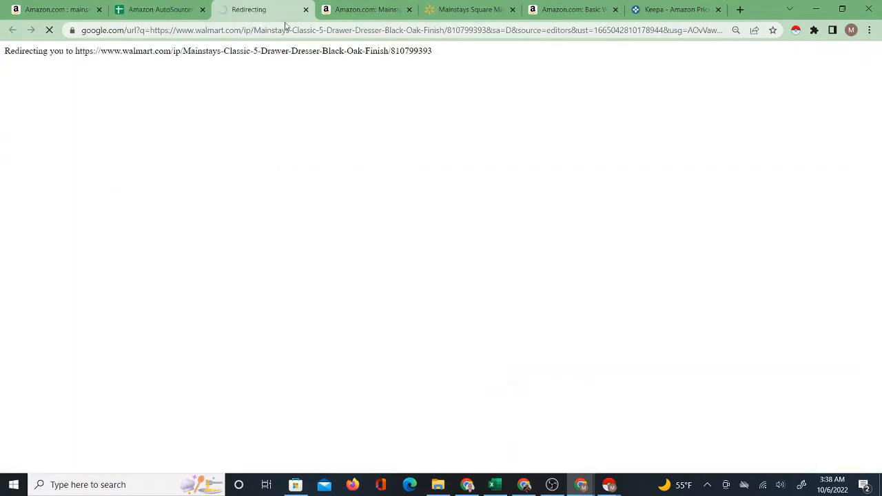
Open the Amazon listing and the Source 1 Walmart page for the Mainstays Pumpkin Spice candle in row 15.
left_click(148, 10)
scroll(412, 372, "down", 2)
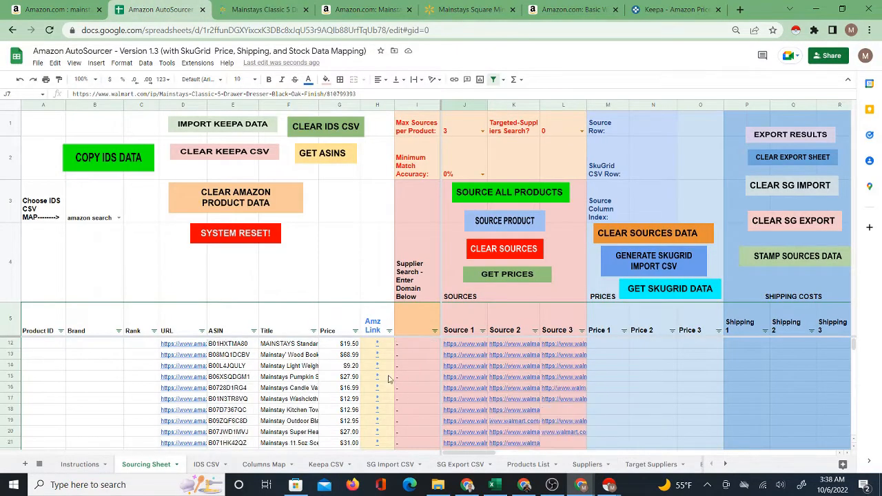
left_click(380, 377)
left_click(425, 392)
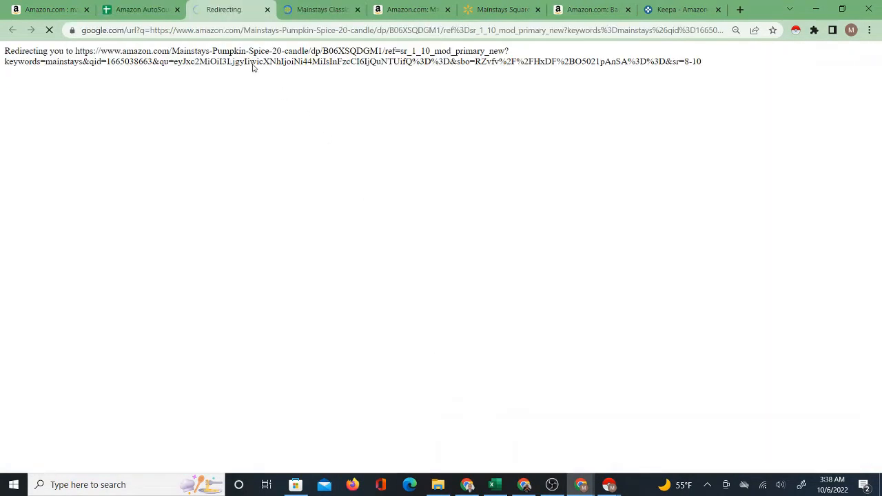
left_click(149, 9)
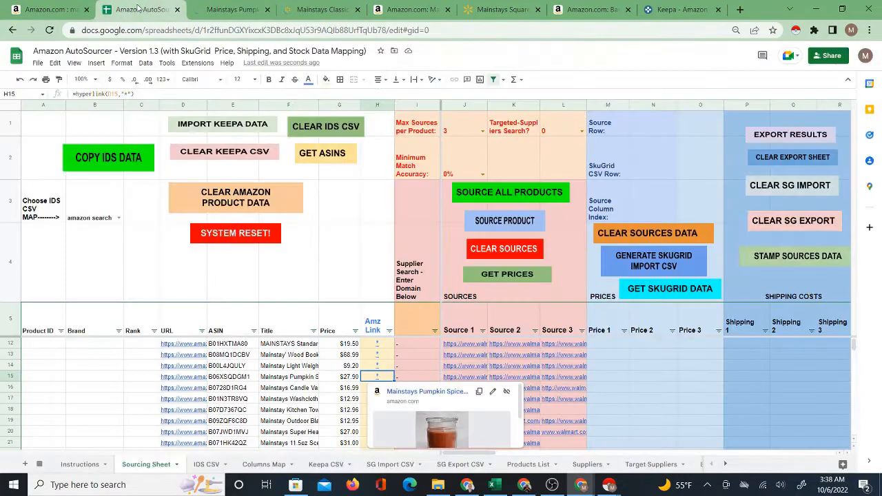
left_click(463, 379)
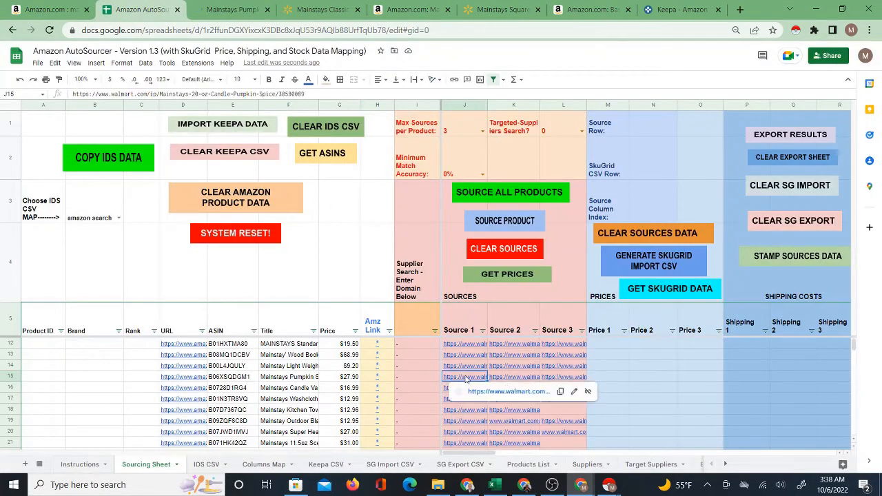
left_click(501, 394)
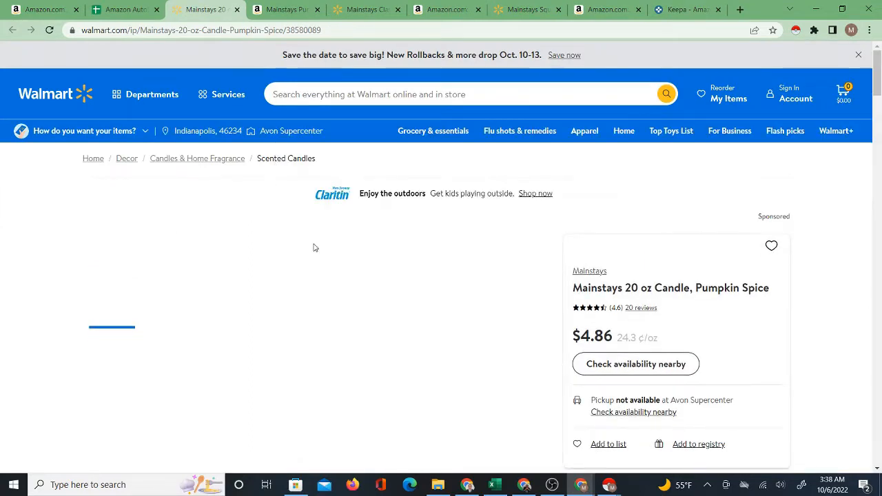
Compare the Pumpkin Spice candle's Amazon listing with its Walmart page, checking the Walmart product details.
left_click(285, 12)
left_click(215, 12)
scroll(423, 283, "down", 4)
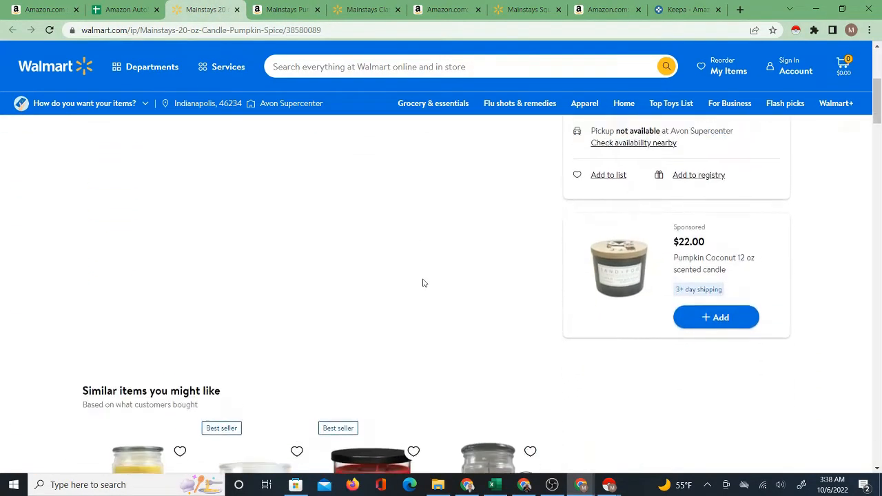
scroll(386, 290, "up", 3)
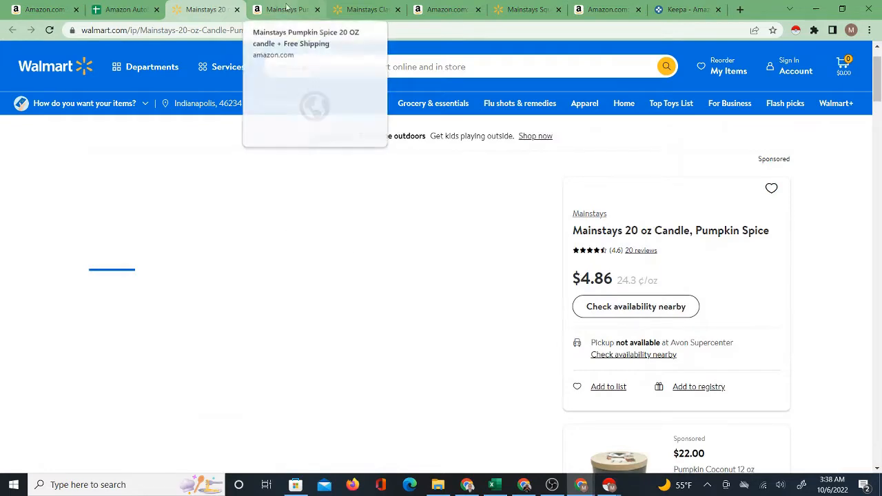
Set Targeted-Suppliers Search to 1 on the Sourcing Sheet.
left_click(124, 9)
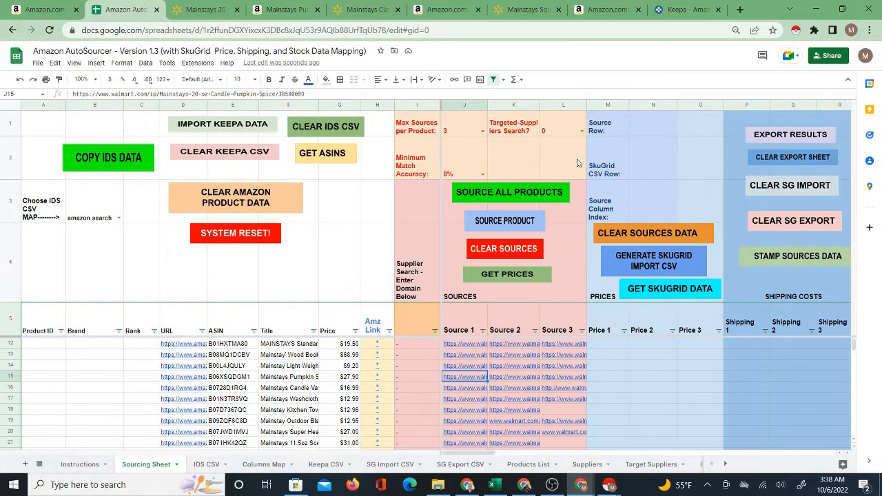
left_click(581, 132)
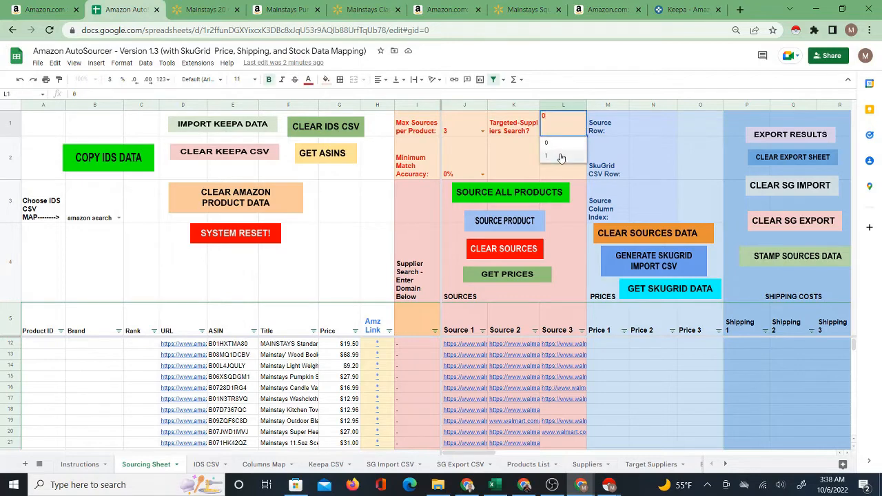
left_click(562, 156)
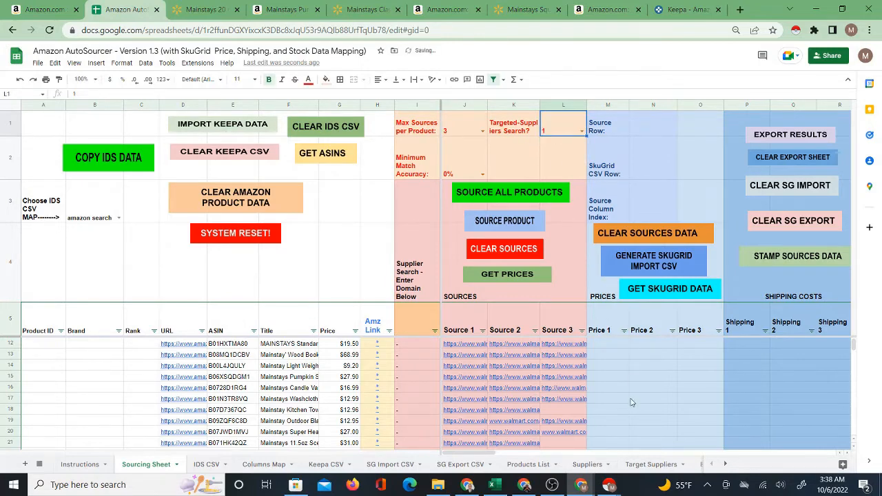
Add target.com below walmart.com in the Target Suppliers list.
left_click(645, 464)
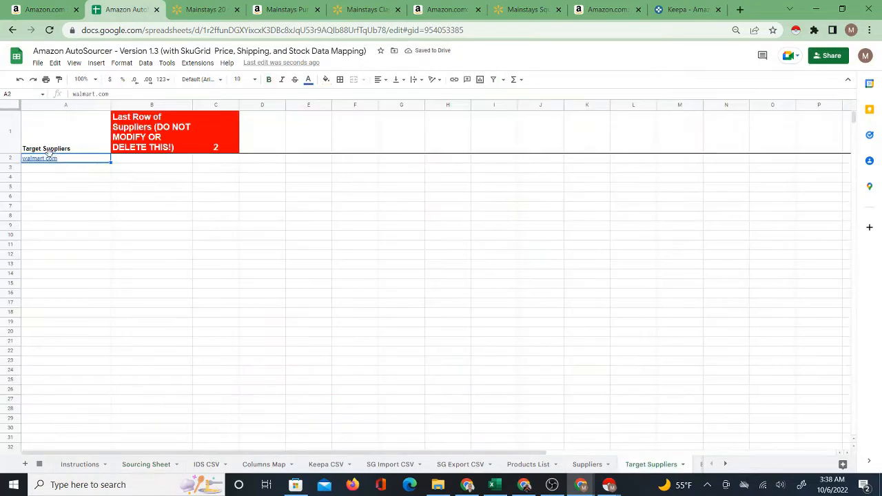
left_click(59, 170)
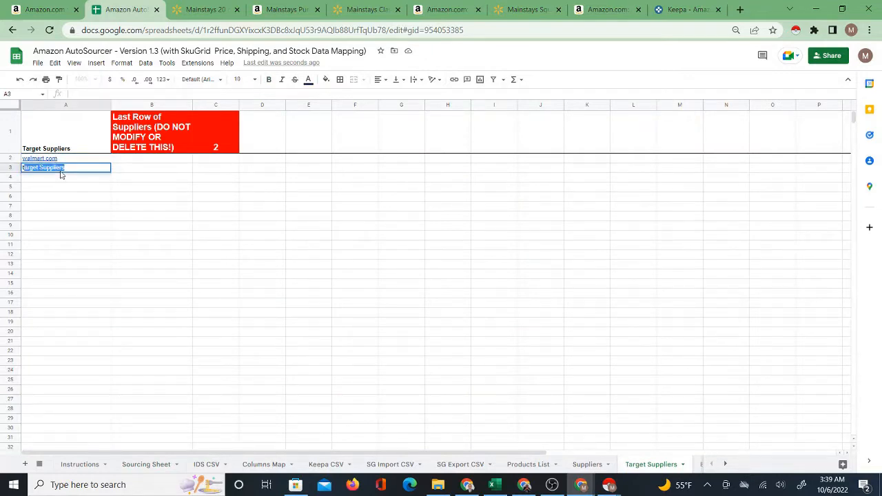
type("target.com")
key("Return")
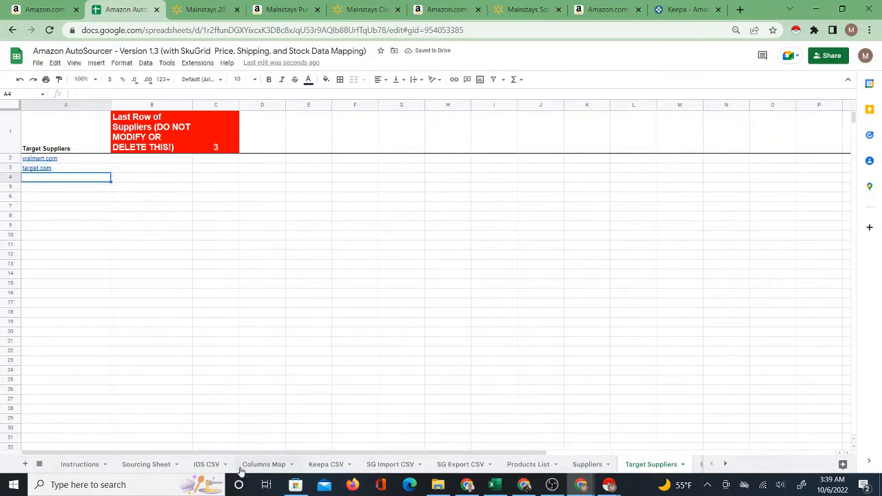
Look through the source links on the Sourcing Sheet, clear all sources, and select the first product's Source 1 cell.
left_click(141, 465)
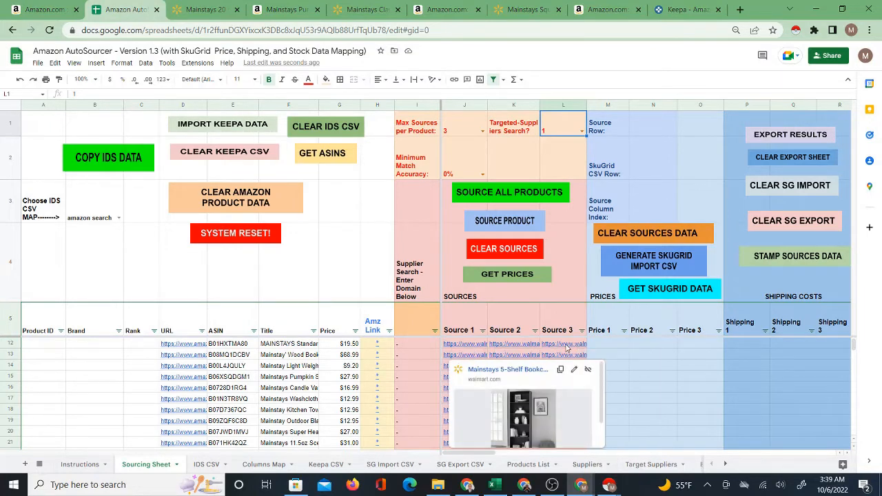
scroll(496, 351, "down", 1)
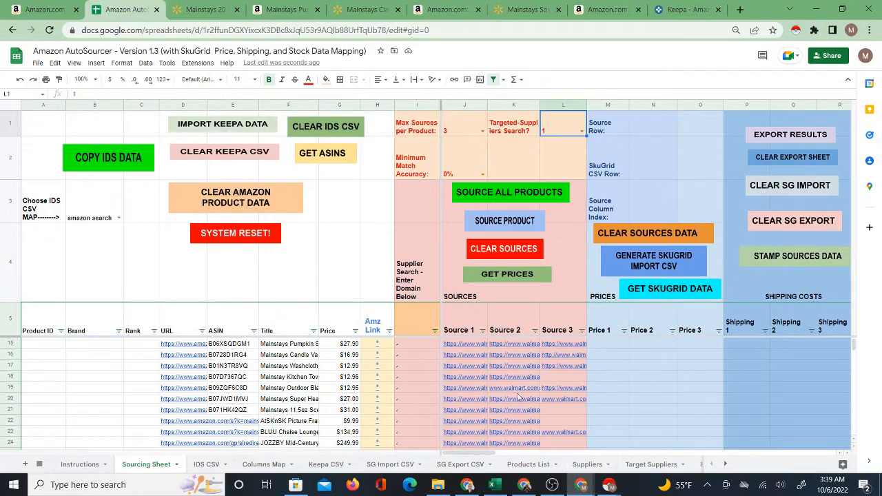
scroll(535, 391, "down", 3)
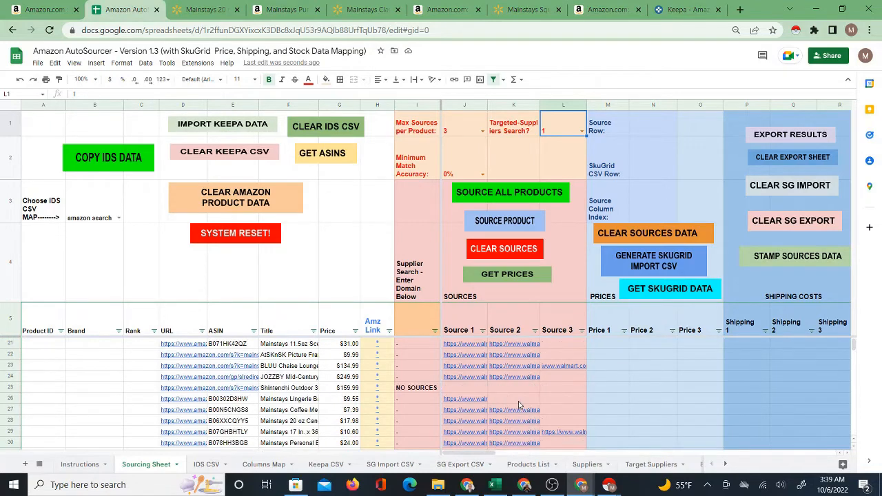
scroll(534, 432, "down", 1)
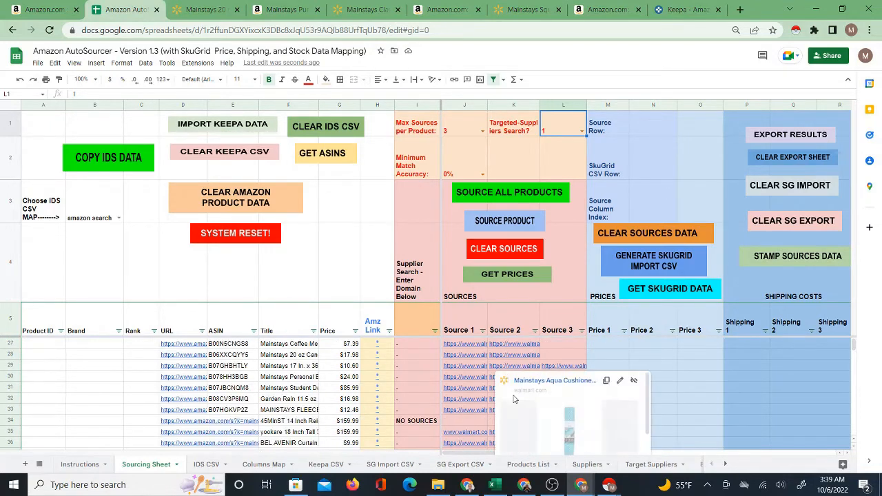
scroll(475, 369, "down", 1)
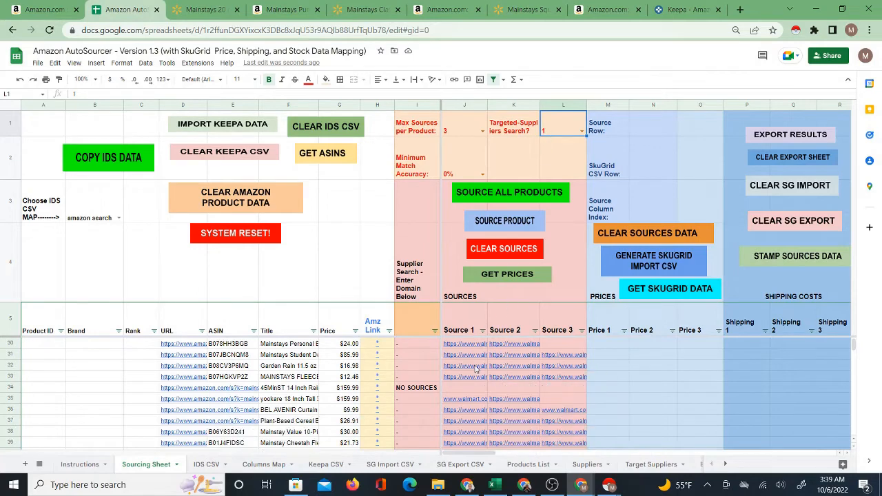
left_click(495, 251)
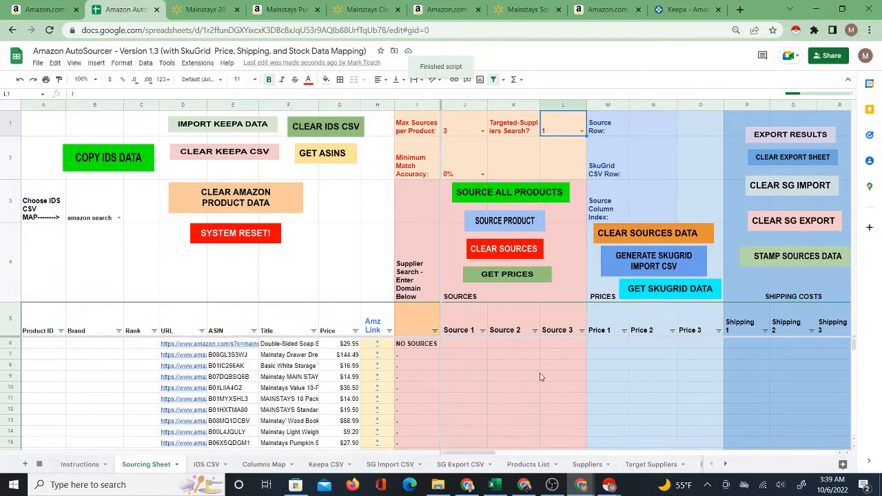
left_click(458, 348)
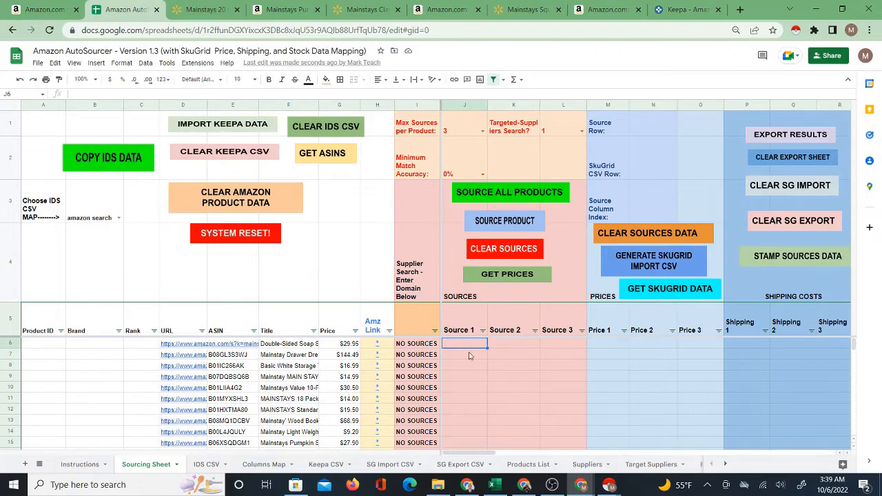
Delete target.com from the Target Suppliers list.
left_click(641, 466)
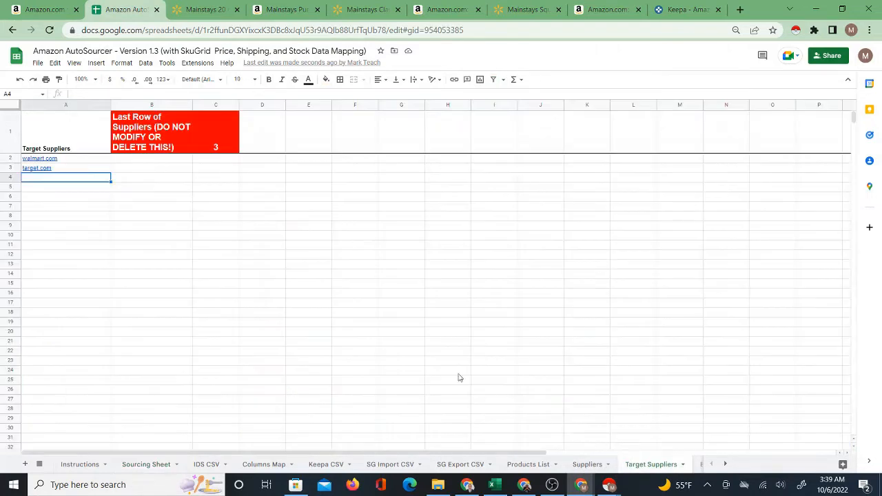
left_click(76, 171)
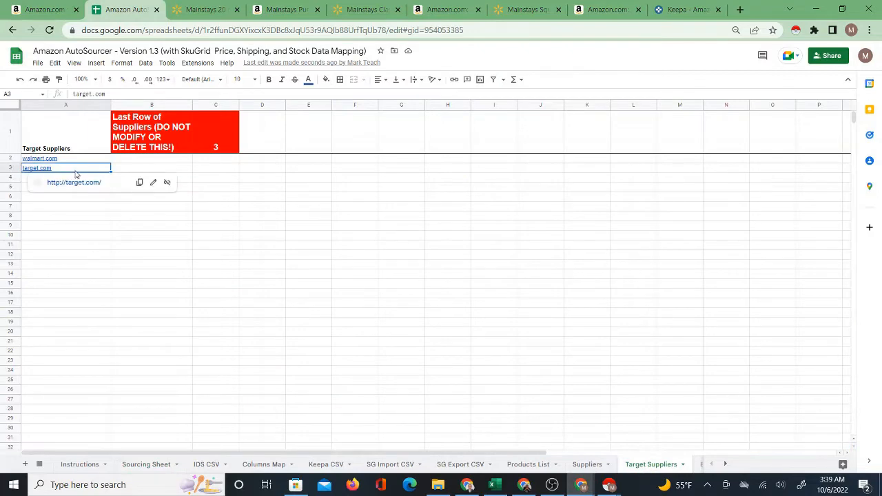
key("Delete")
Examine the Walmart pages for the pumpkin spice candle and 5-drawer dresser, and the Amazon search results for mainstays.
left_click(206, 9)
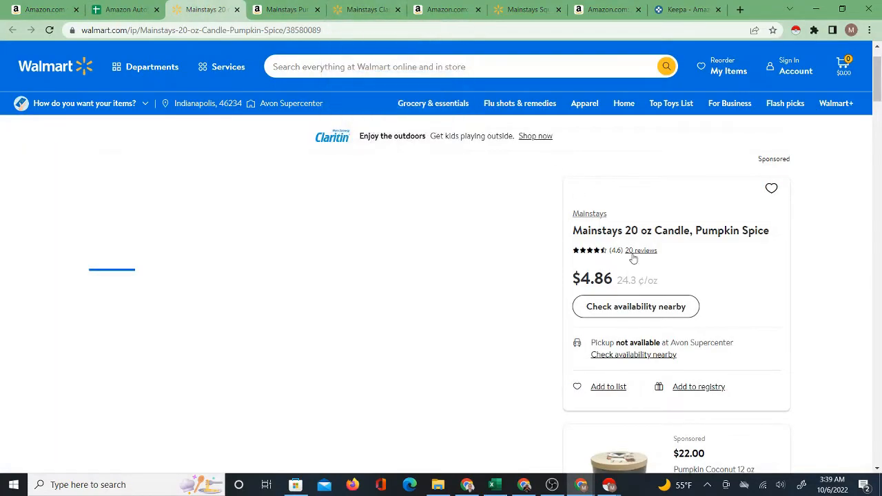
left_click(361, 11)
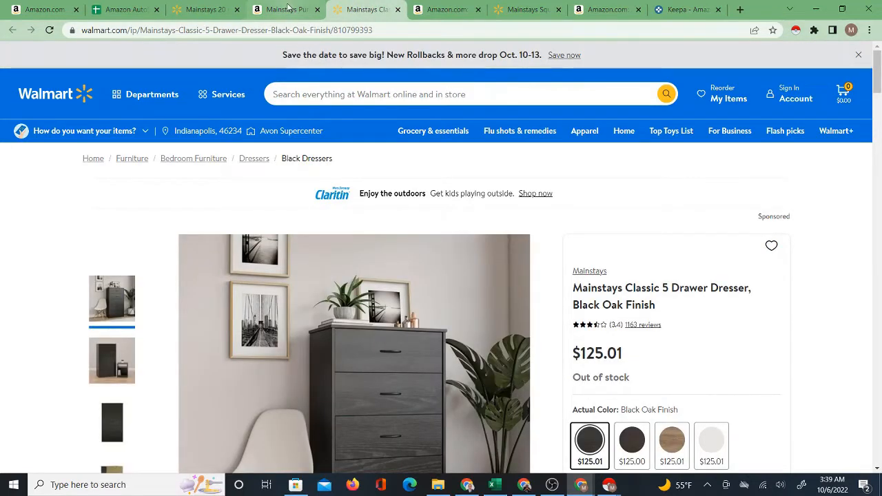
mouse_move(289, 8)
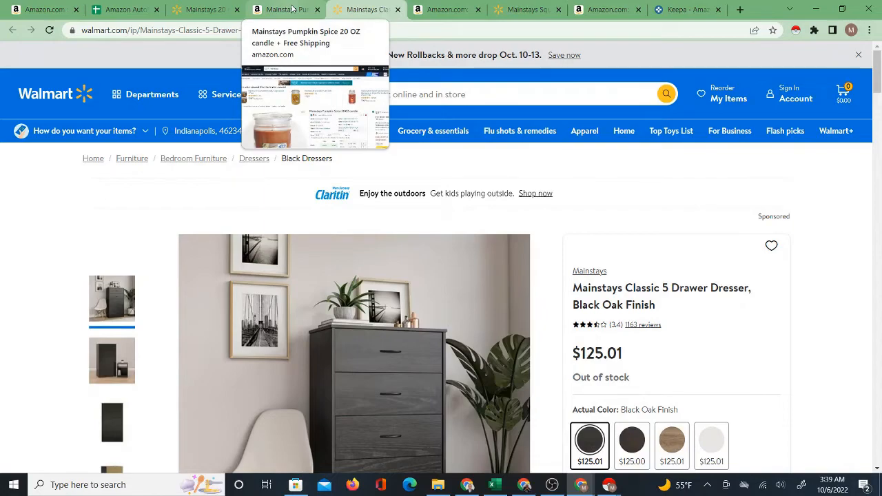
left_click(38, 10)
scroll(386, 251, "up", 8)
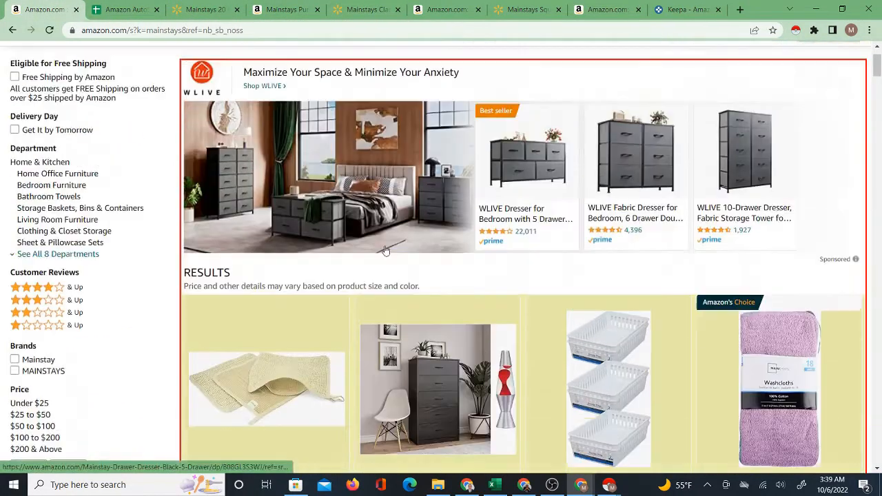
scroll(386, 251, "up", 2)
double_click(226, 59)
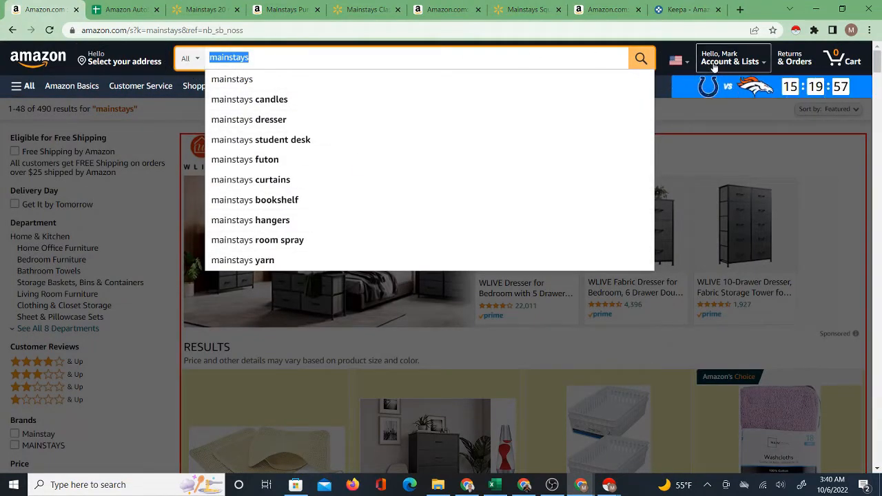
mouse_move(720, 62)
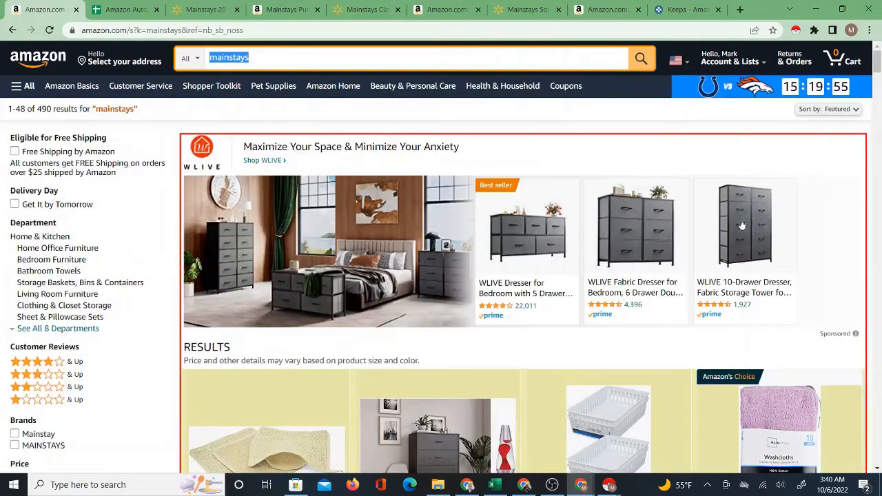
scroll(596, 303, "down", 4)
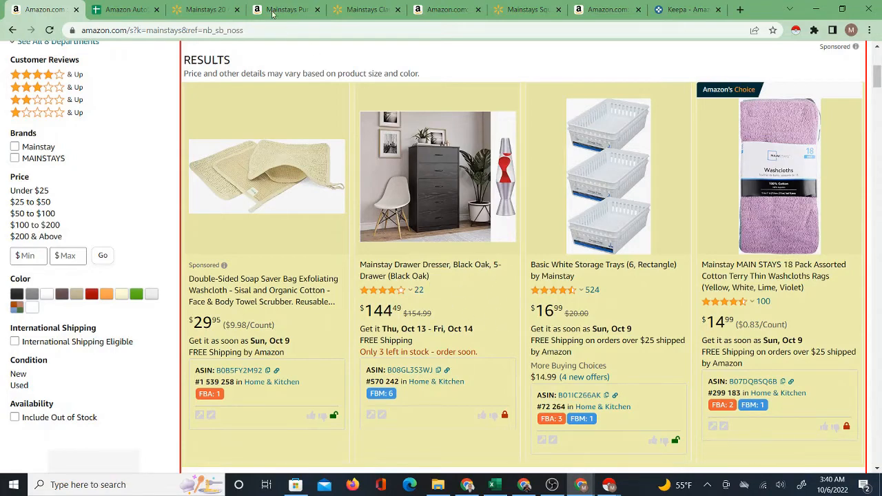
Source all products on the Sourcing Sheet of the Amazon AutoSourcer spreadsheet.
left_click(130, 11)
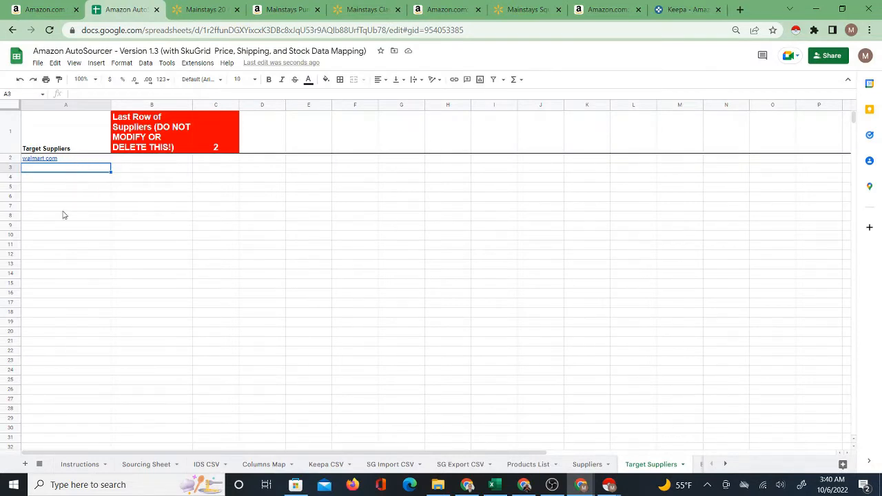
left_click(164, 467)
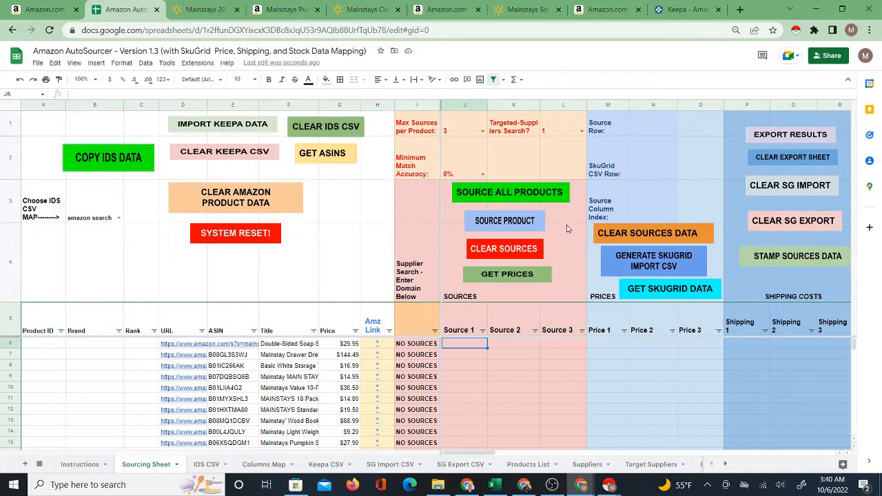
left_click(501, 197)
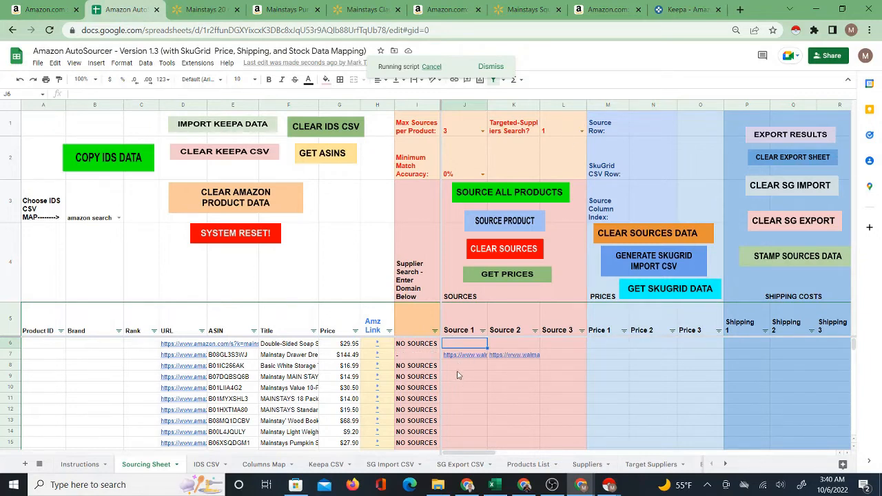
mouse_move(465, 357)
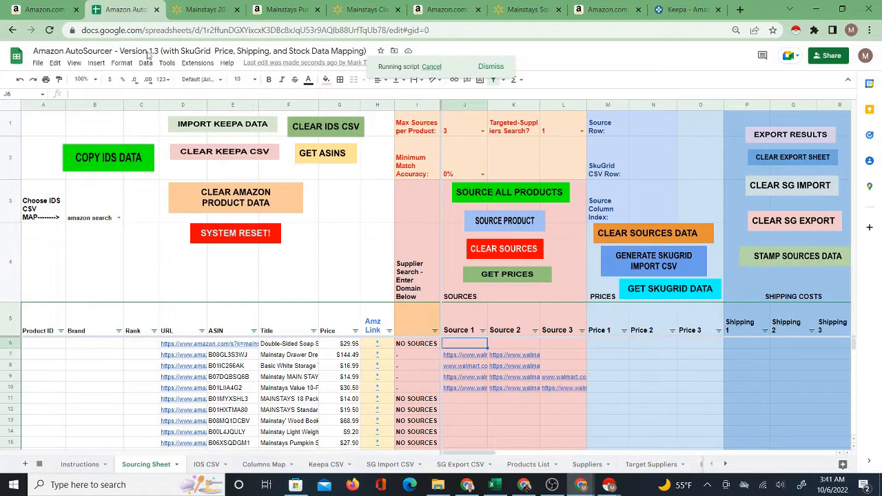
Check the Amazon mainstays results and compare the Columns Map entries with the column headings in the IDS CSV sheet.
left_click(69, 13)
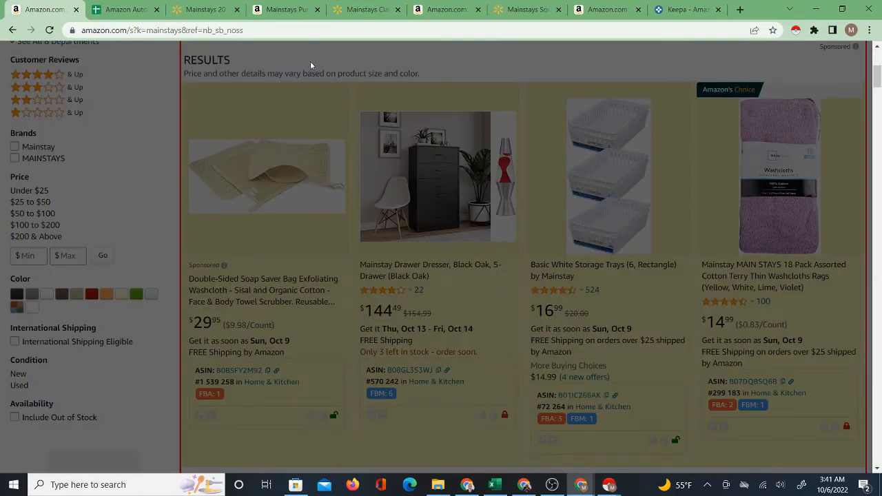
left_click(125, 9)
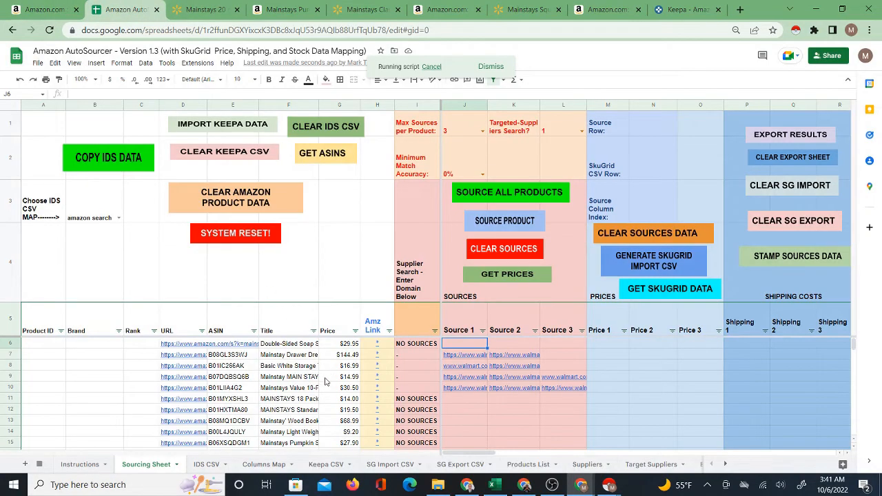
left_click(260, 466)
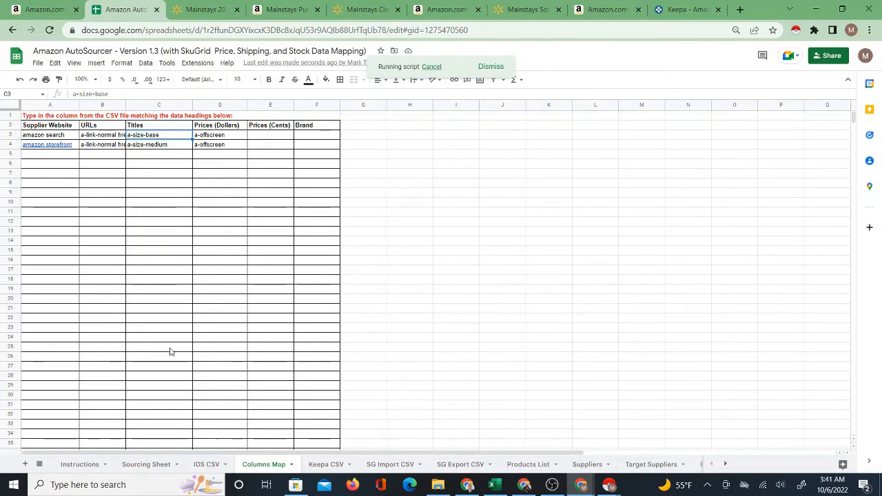
left_click(208, 466)
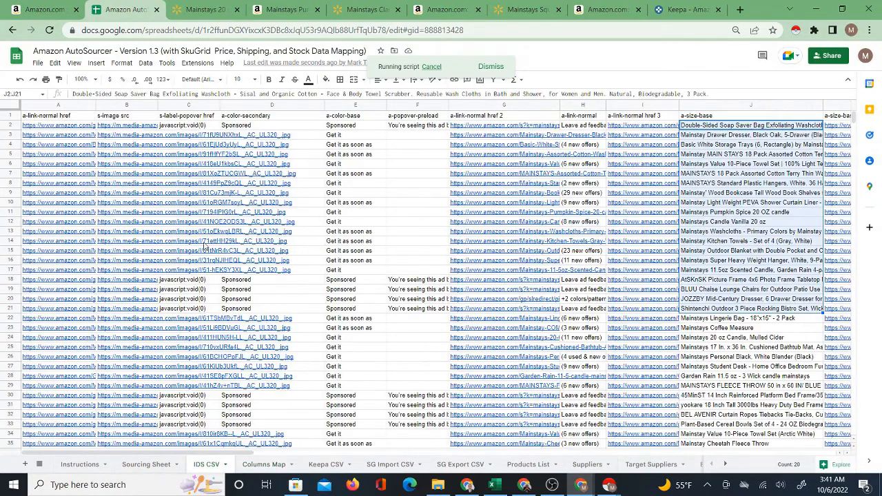
left_click(242, 464)
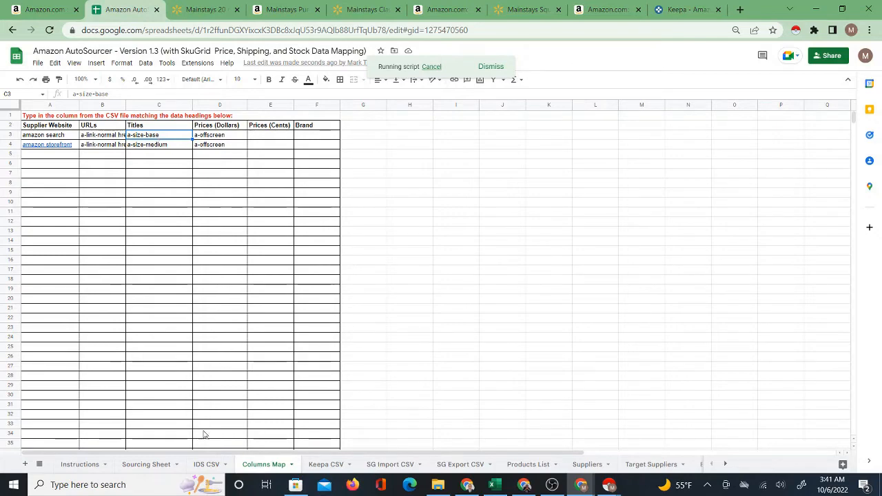
left_click(208, 465)
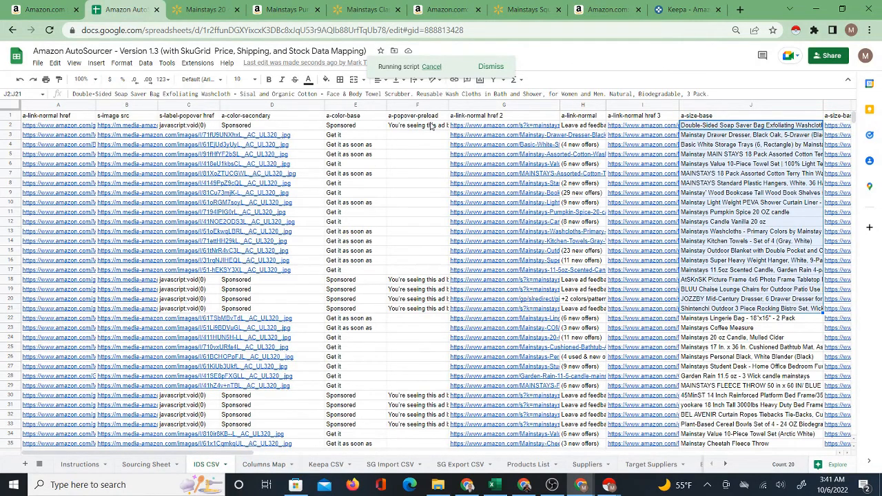
Copy the a-size-base heading from the IDS CSV sheet and open the Columns Map at the amazon search Titles entry.
left_click(701, 117)
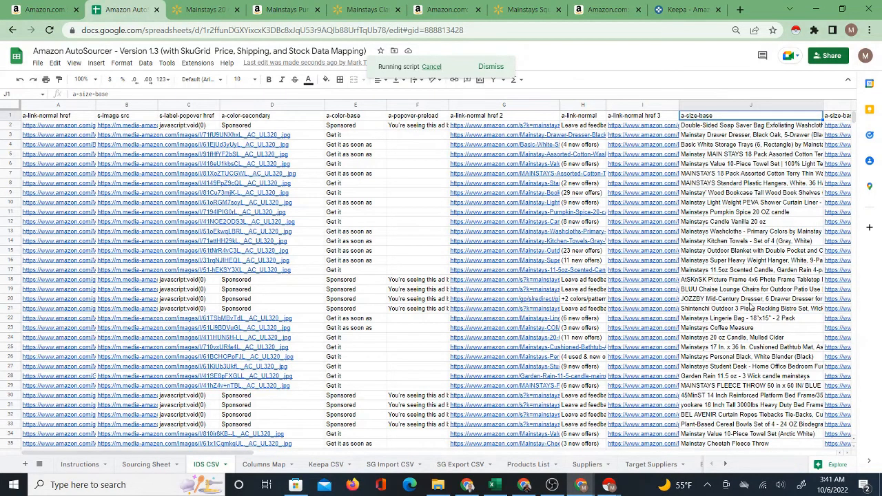
right_click(693, 117)
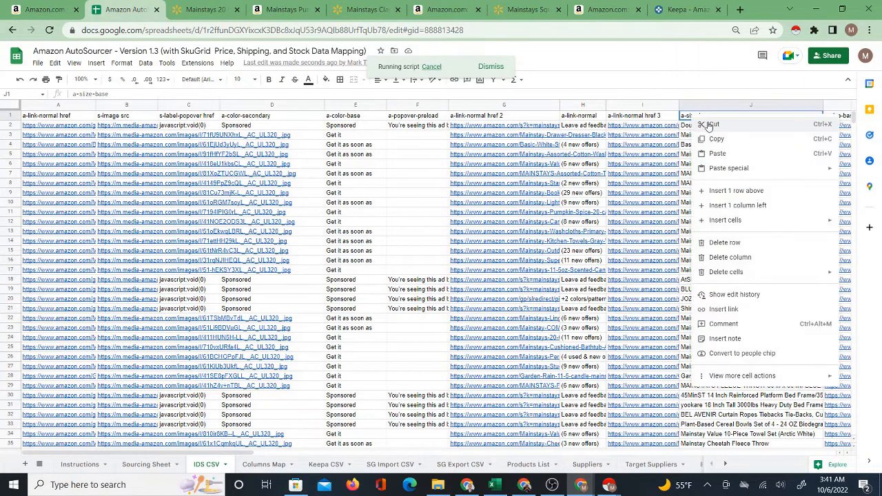
left_click(717, 138)
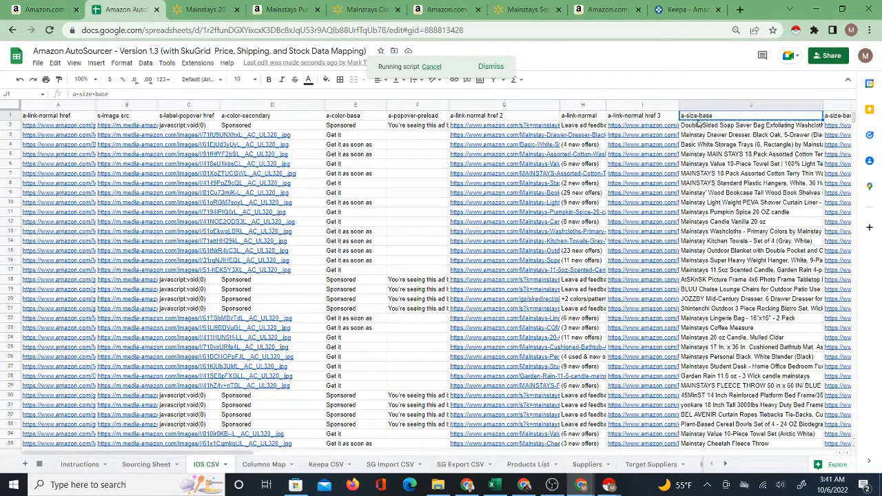
left_click(144, 463)
left_click(263, 464)
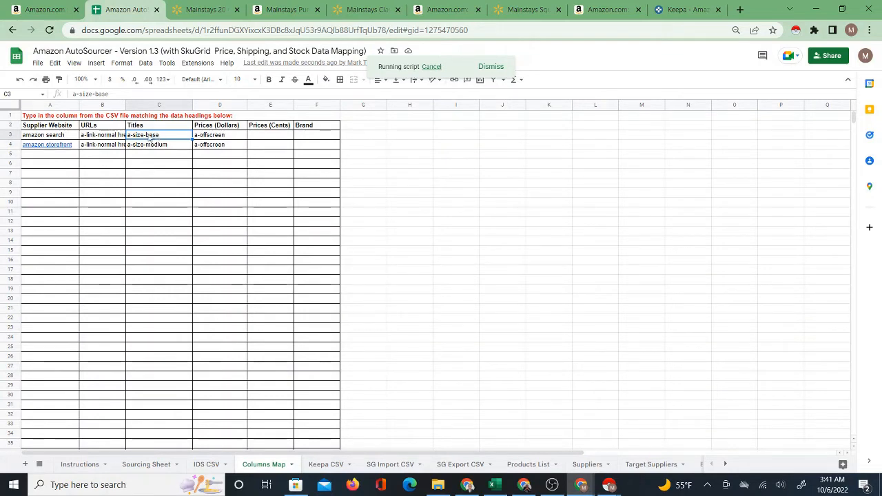
Return to the Sourcing Sheet and select the Targeted-Suppliers Search label together with its value cell.
left_click(149, 465)
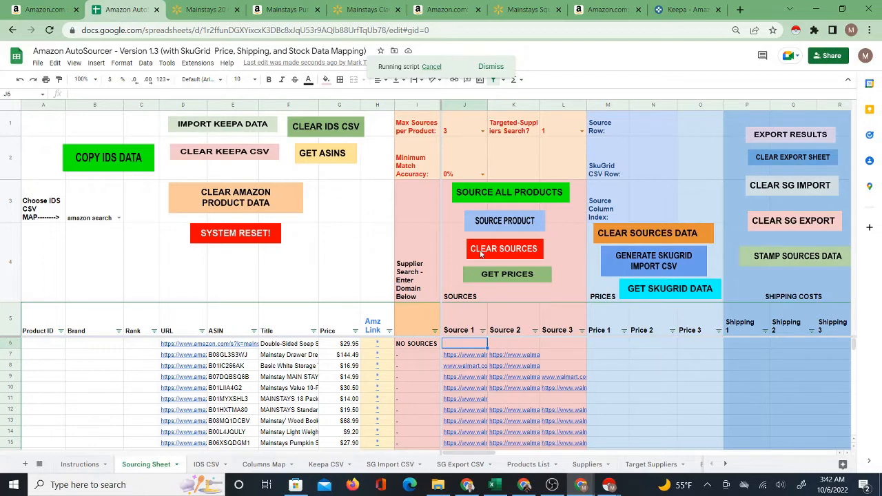
left_click_drag(525, 135, 550, 131)
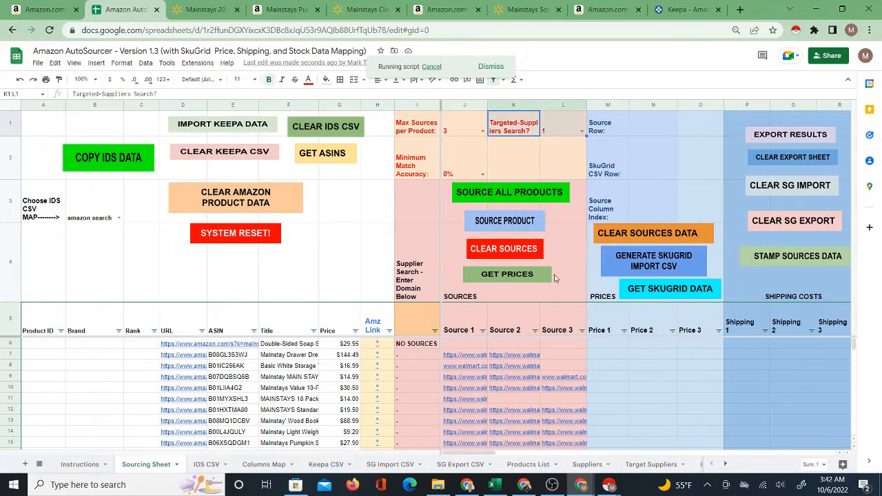